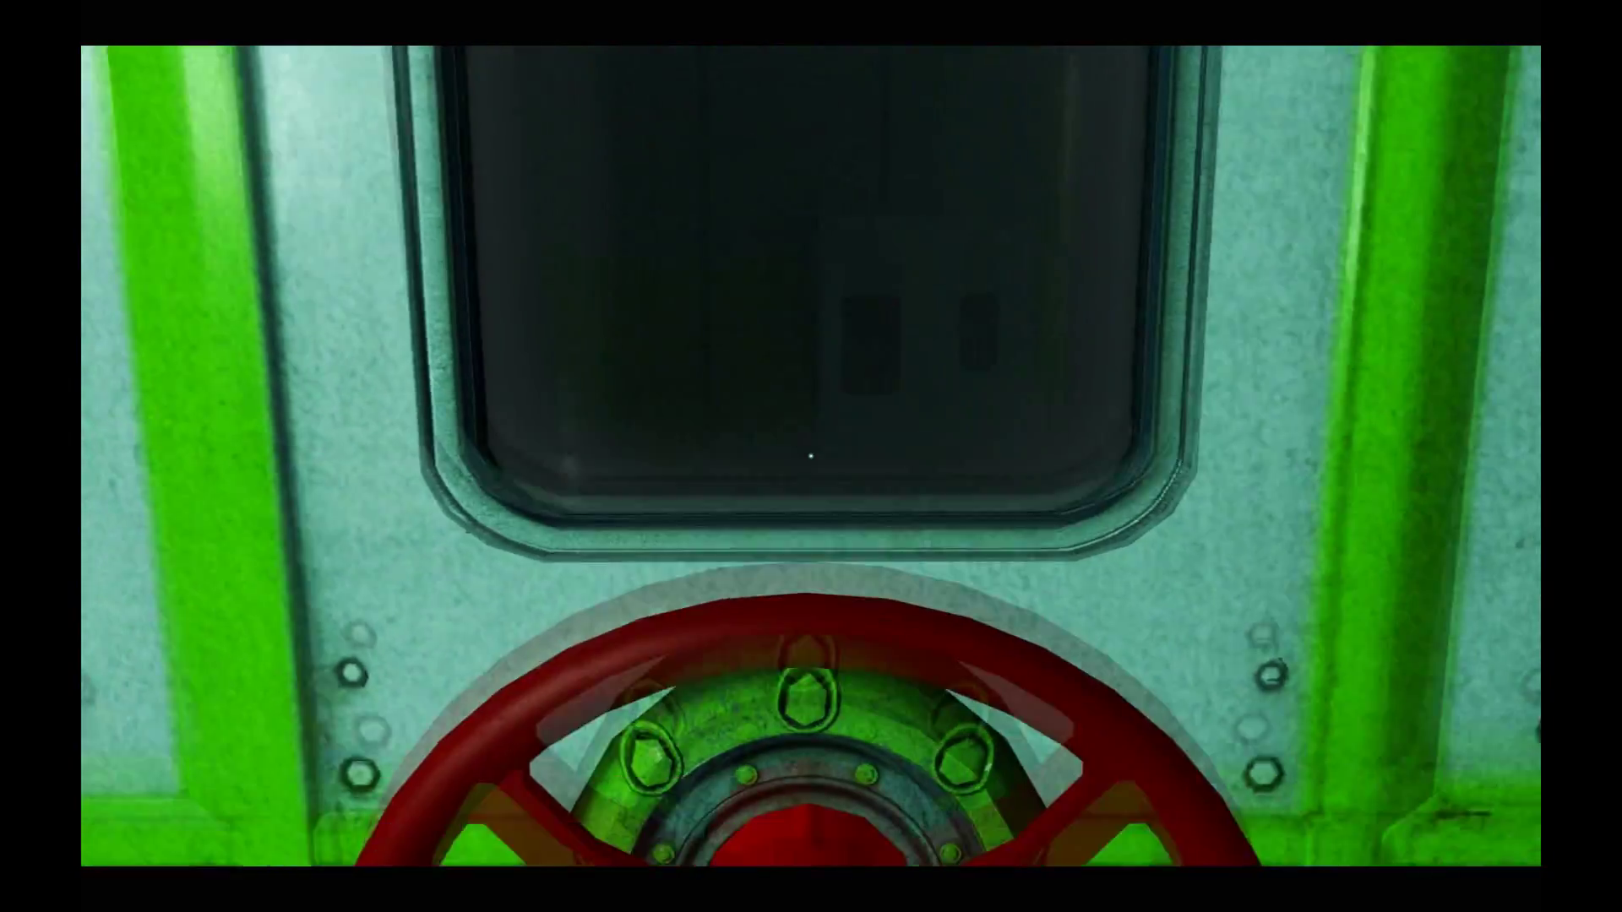
# - Grab the red door wheel during The Boat level, then pause the game
pyautogui.click(809, 456)
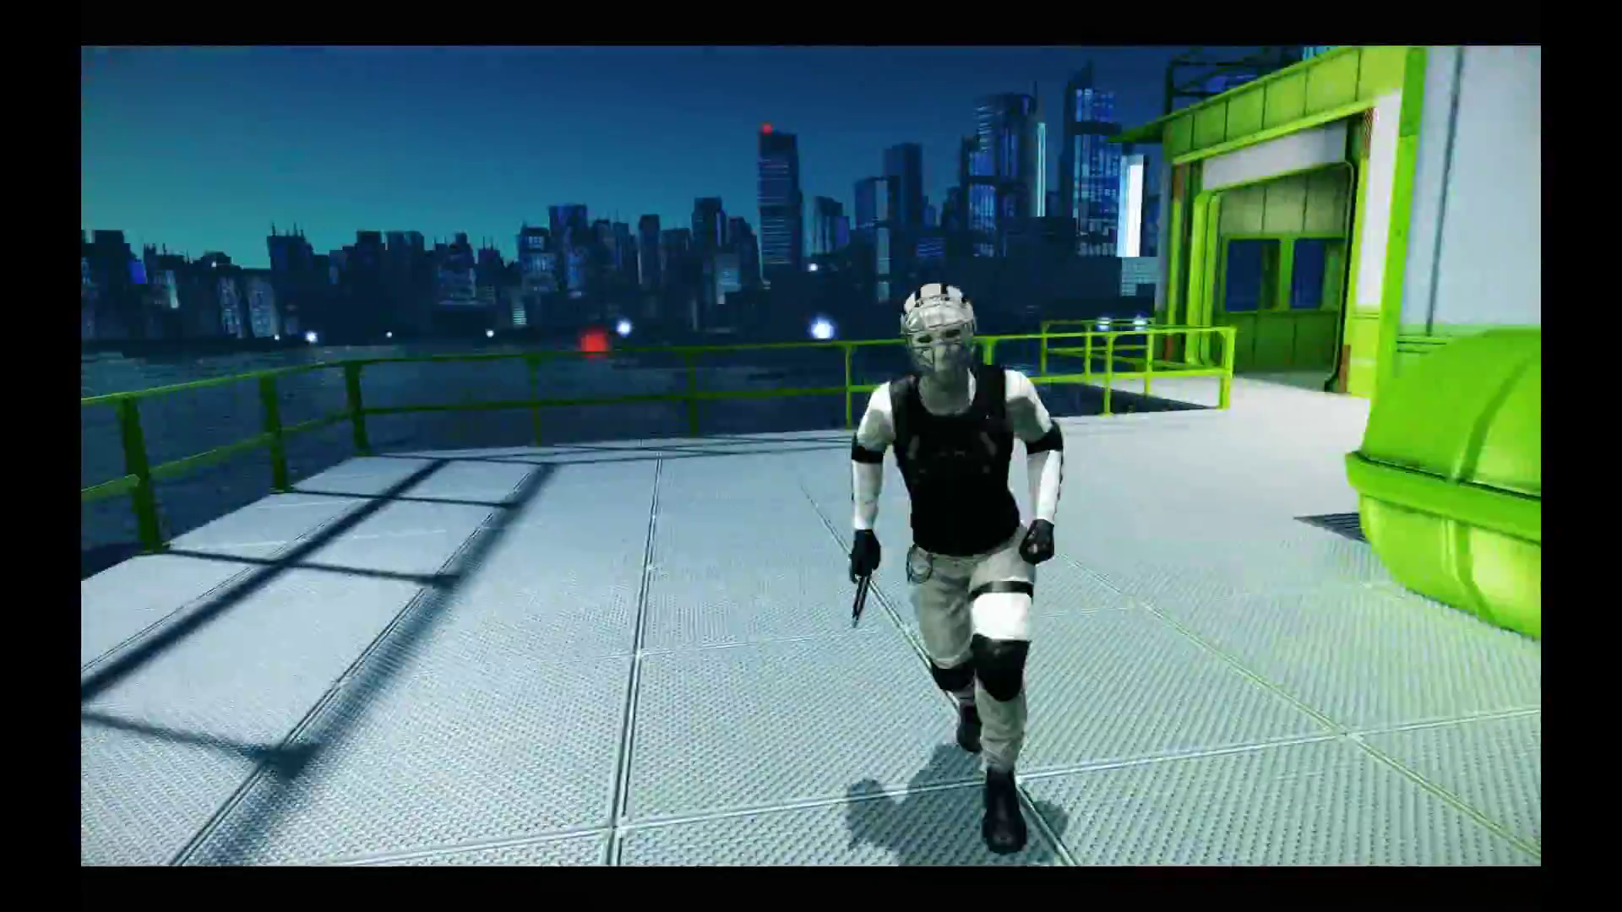
pyautogui.press('Escape')
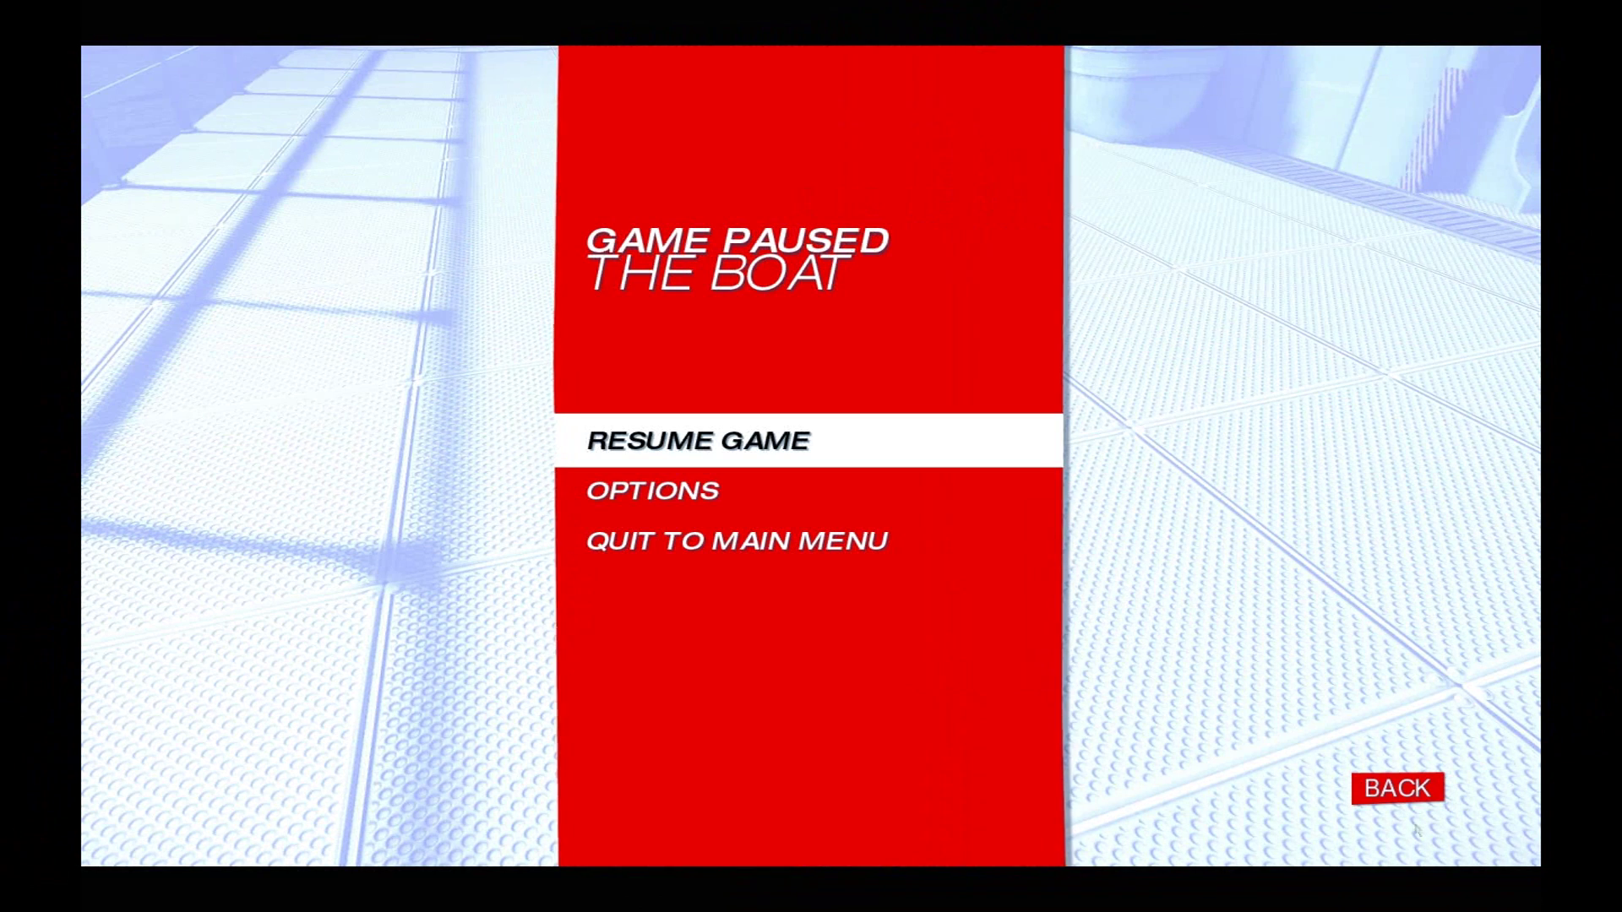
# - Check the Movement and Actions bindings under Options > Controls, then exit without saving
pyautogui.press('Down')
pyautogui.press('Return')
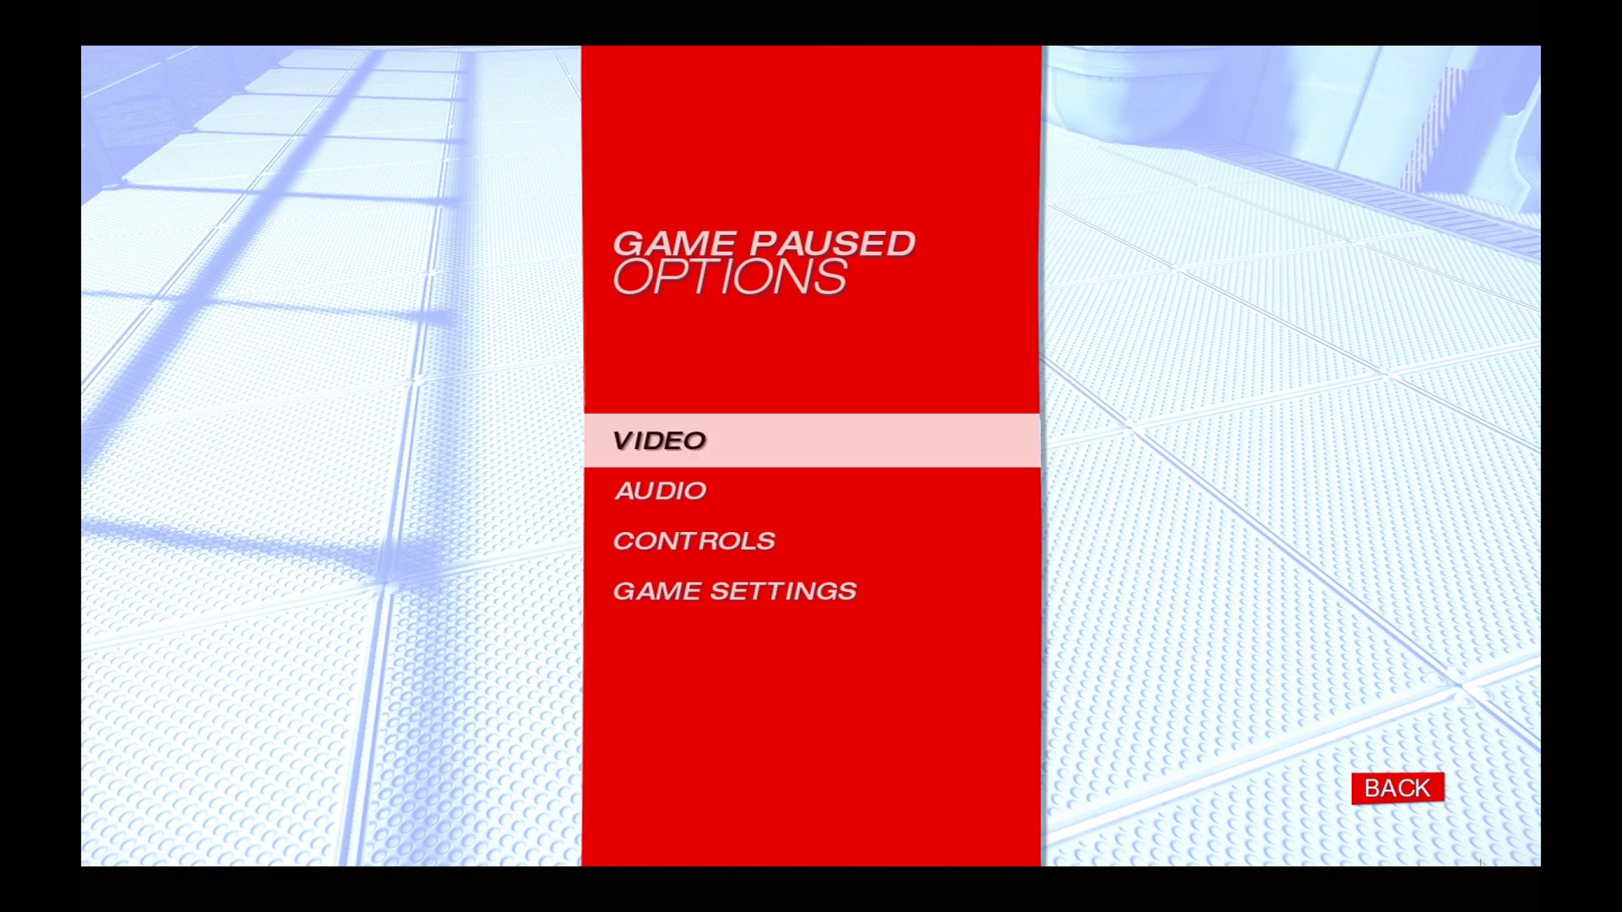
pyautogui.press('Down')
pyautogui.press('Down')
pyautogui.press('Return')
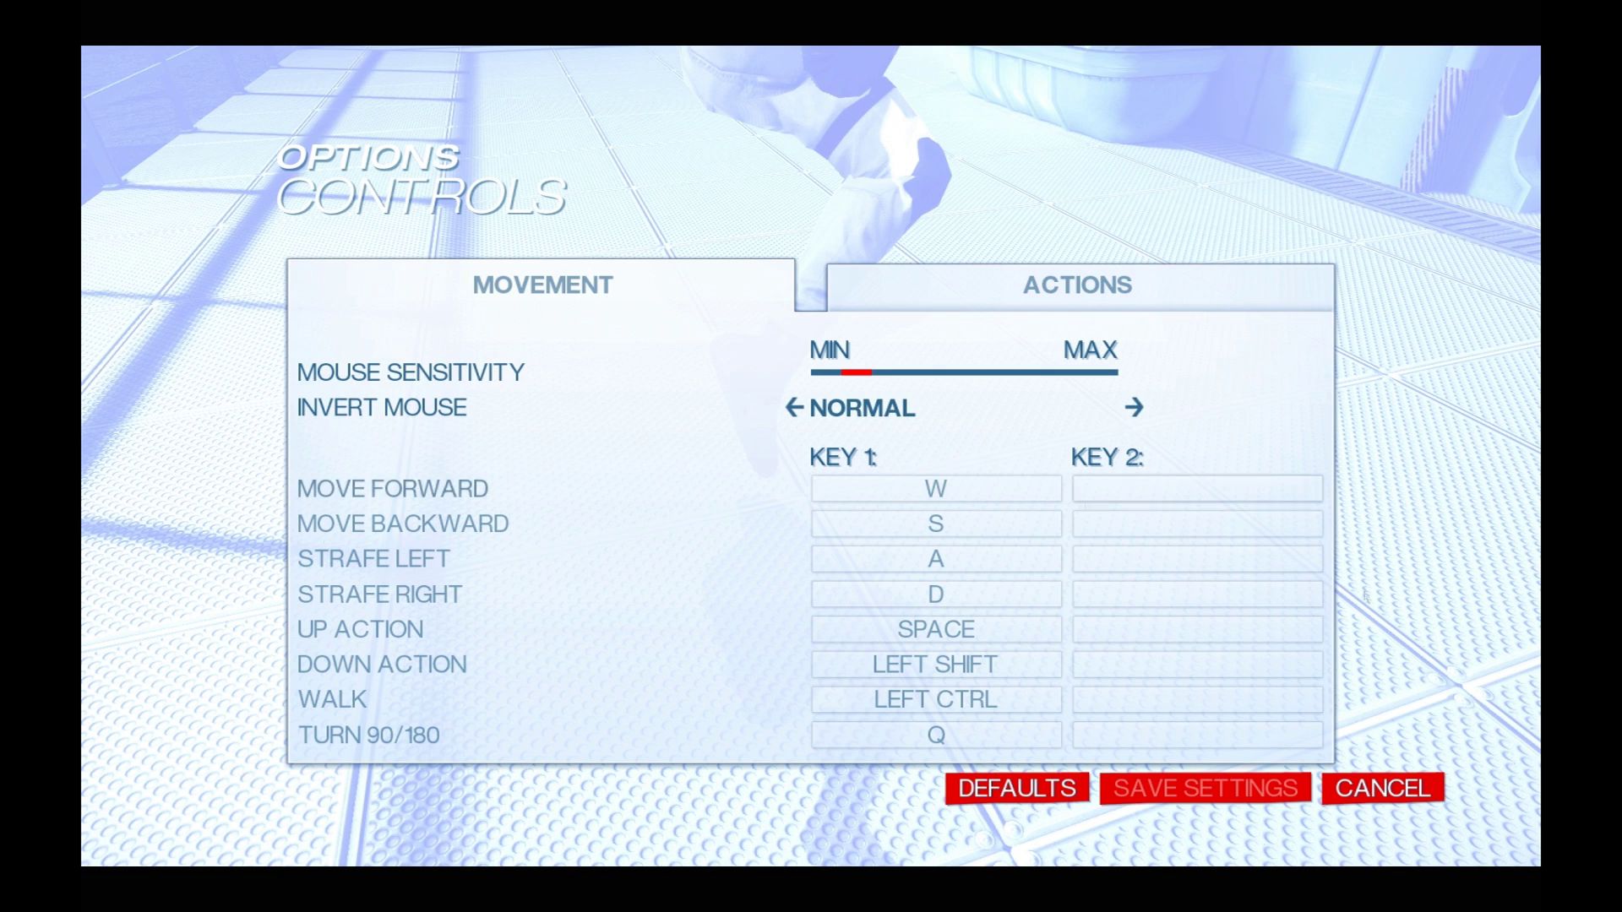
pyautogui.click(910, 299)
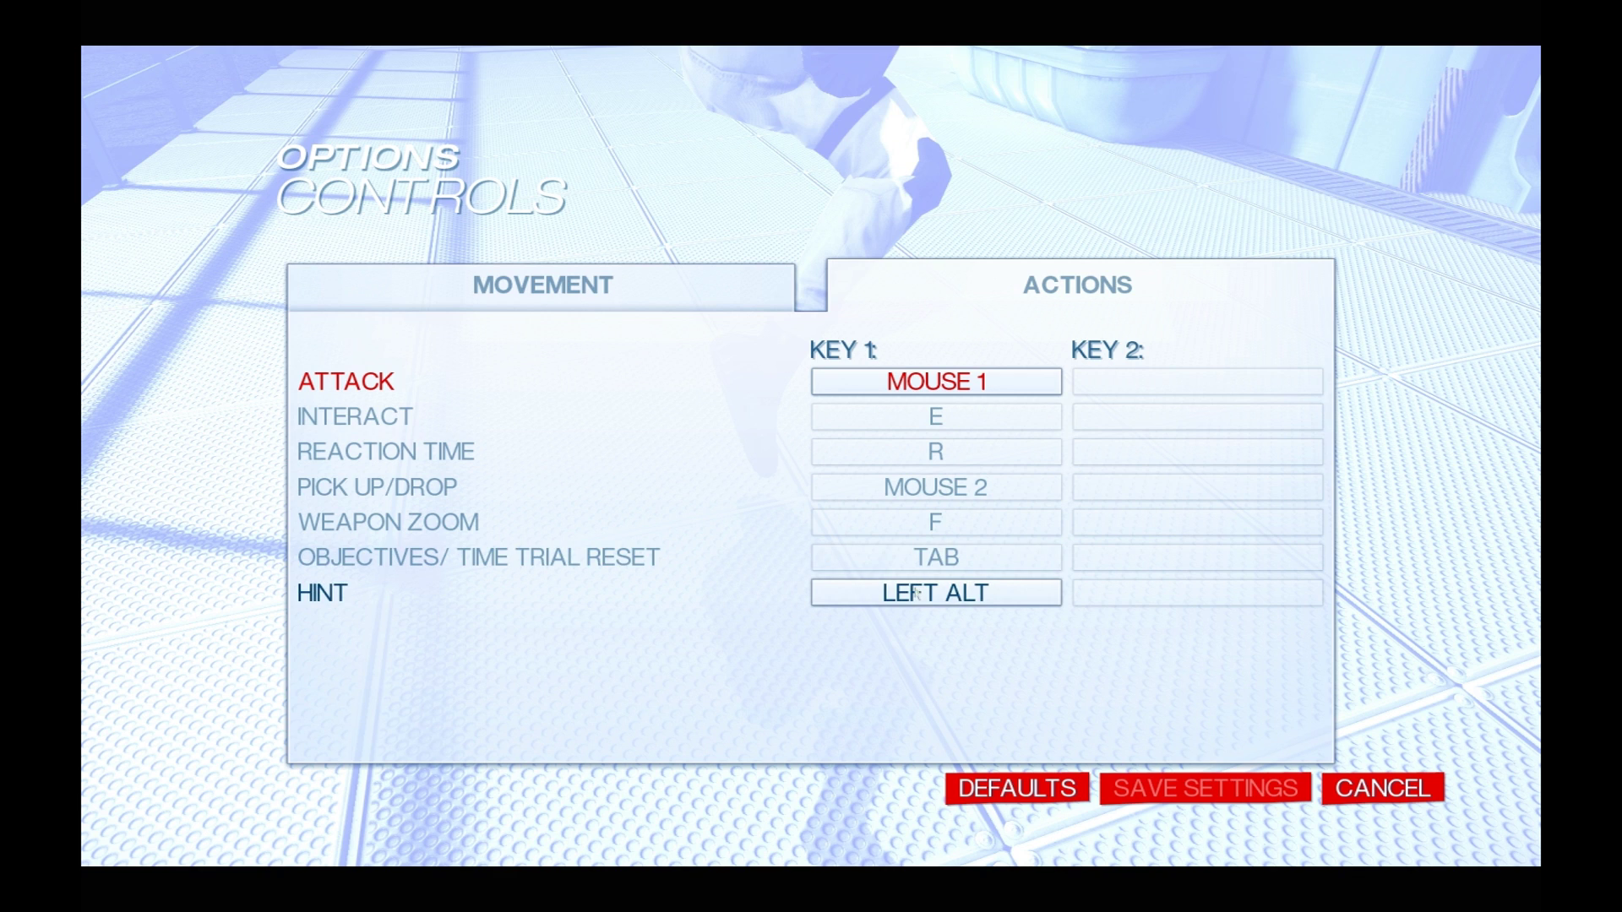
pyautogui.press('Escape')
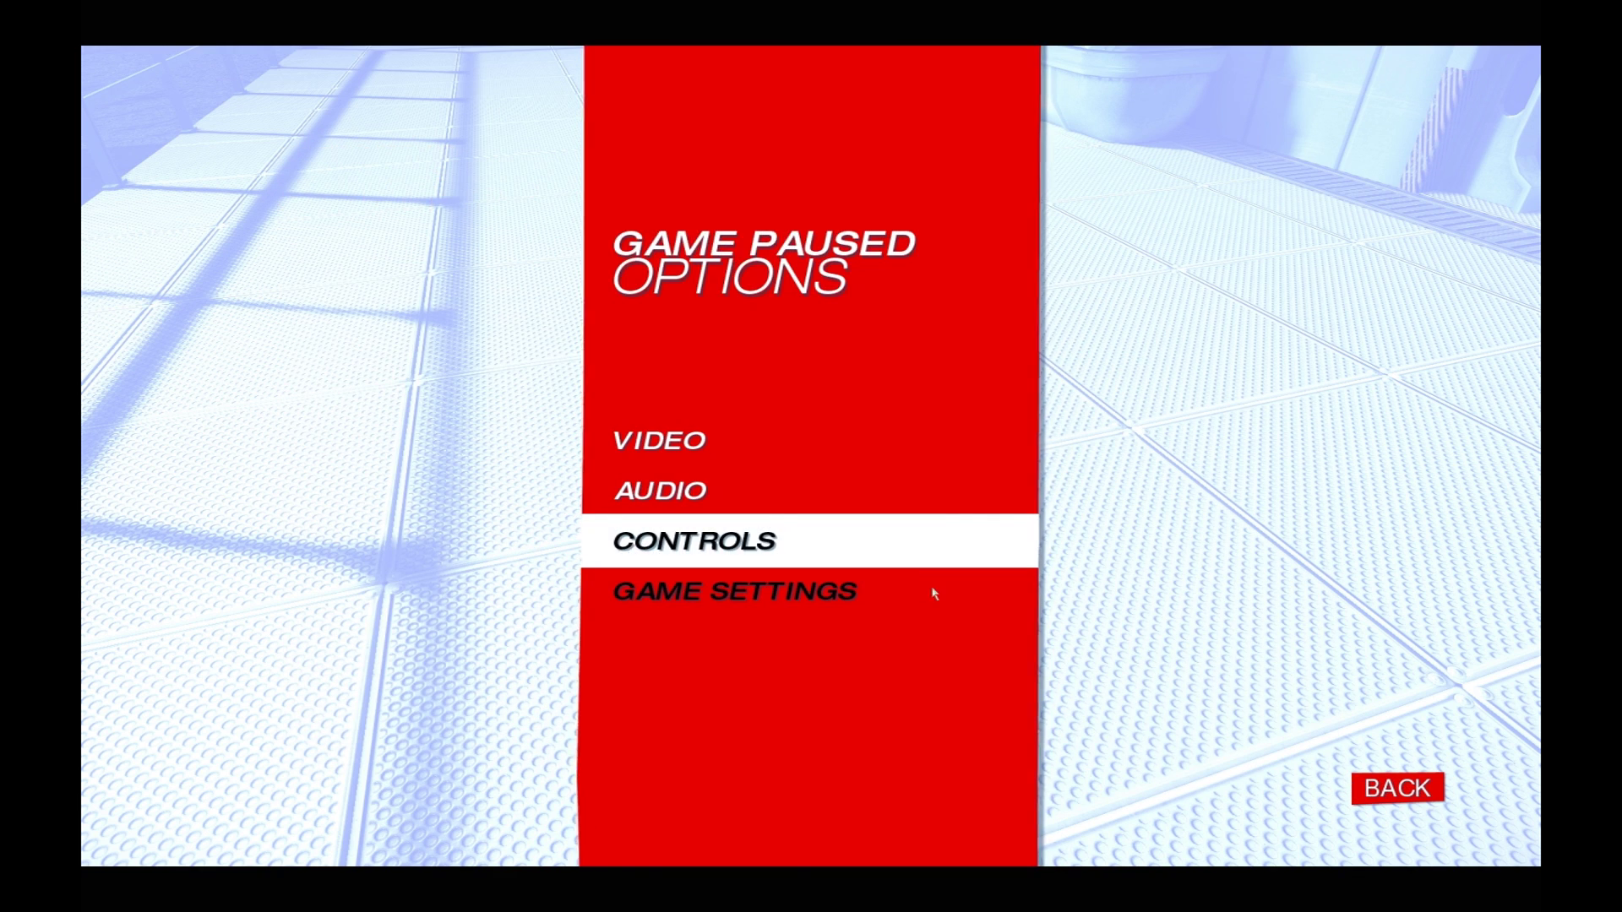